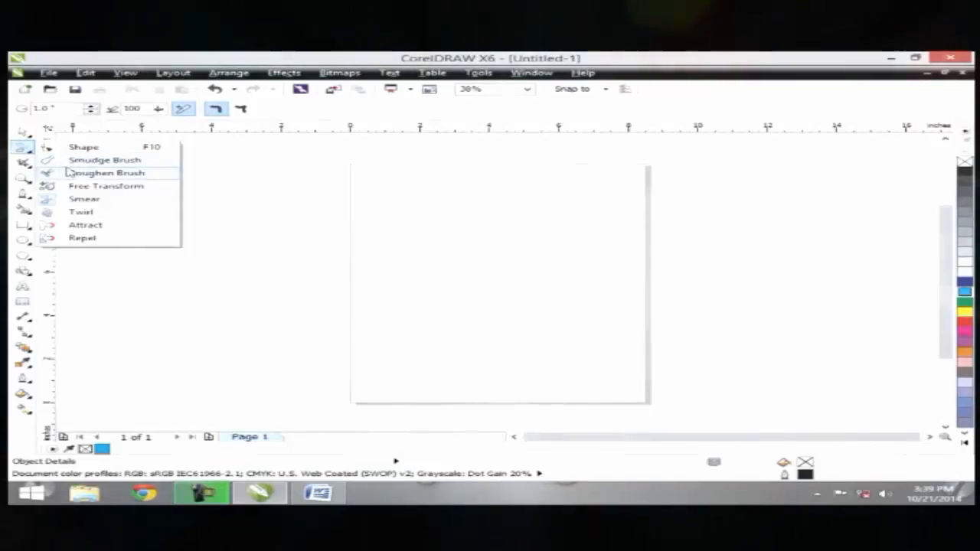
# Step: Draw a rectangle about 5.3 by 4.8 inches on the page, fill it green and move it slightly down and right
pyautogui.click(84, 173)
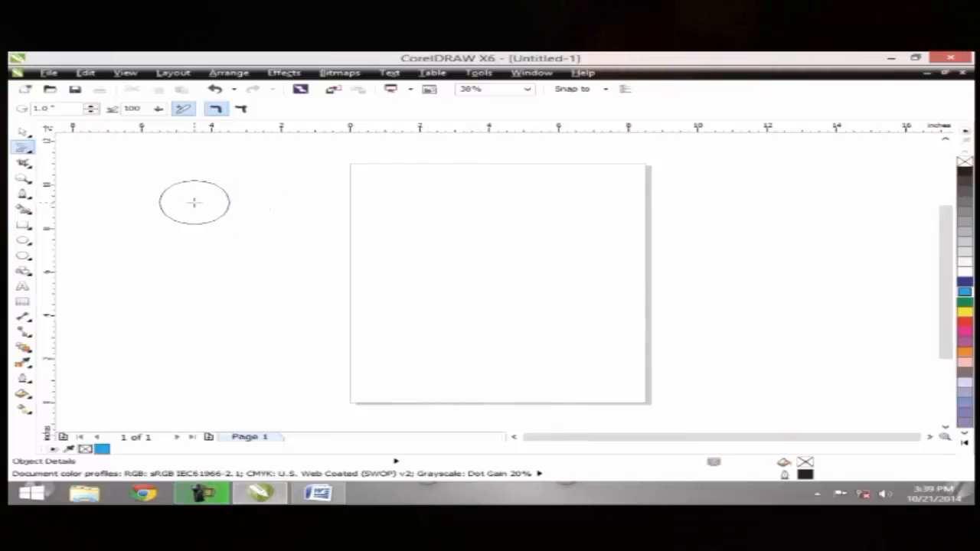
pyautogui.click(23, 226)
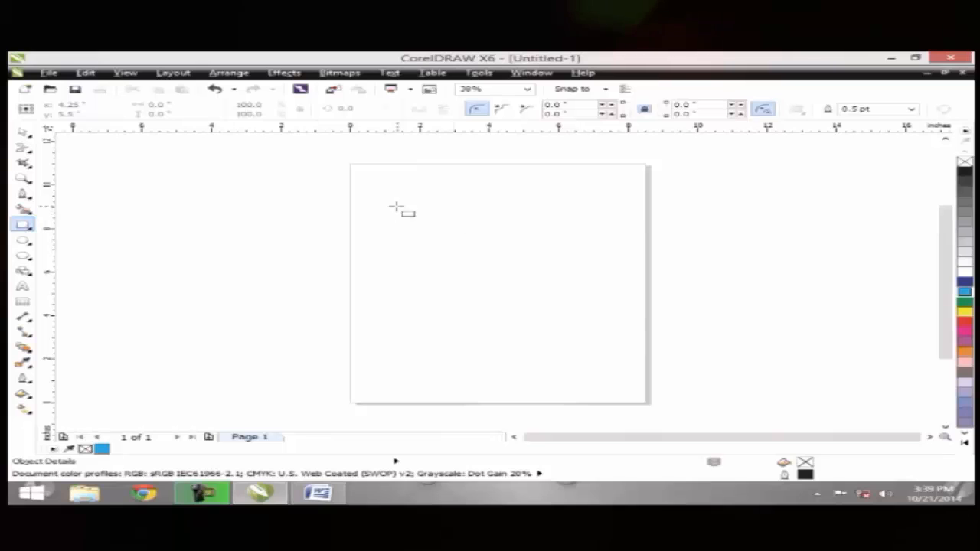
pyautogui.moveTo(395, 206); pyautogui.dragTo(581, 312)
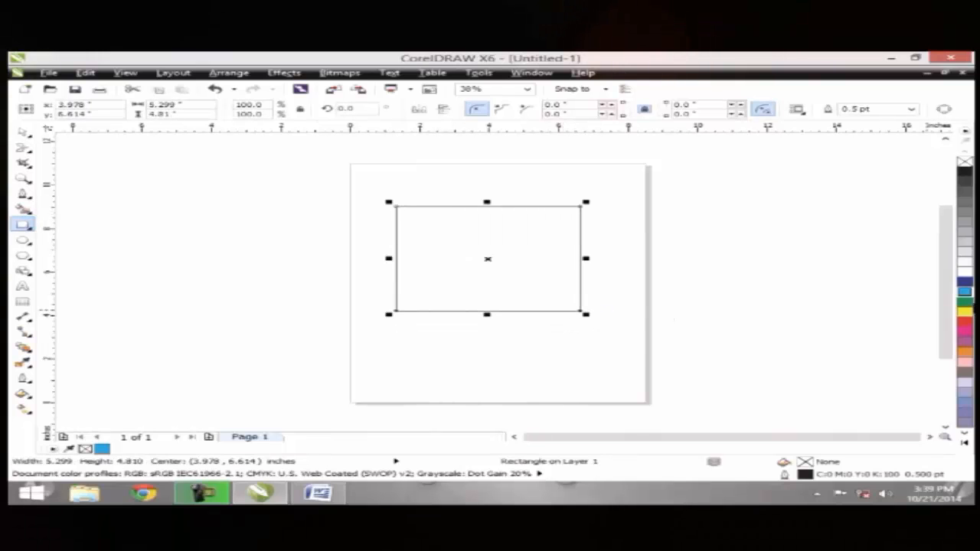
pyautogui.click(968, 302)
pyautogui.moveTo(431, 243); pyautogui.dragTo(443, 264)
# Step: Use the Smear tool to pull eight long curved arms outward from the rectangle's left, bottom and right edges
pyautogui.click(25, 154)
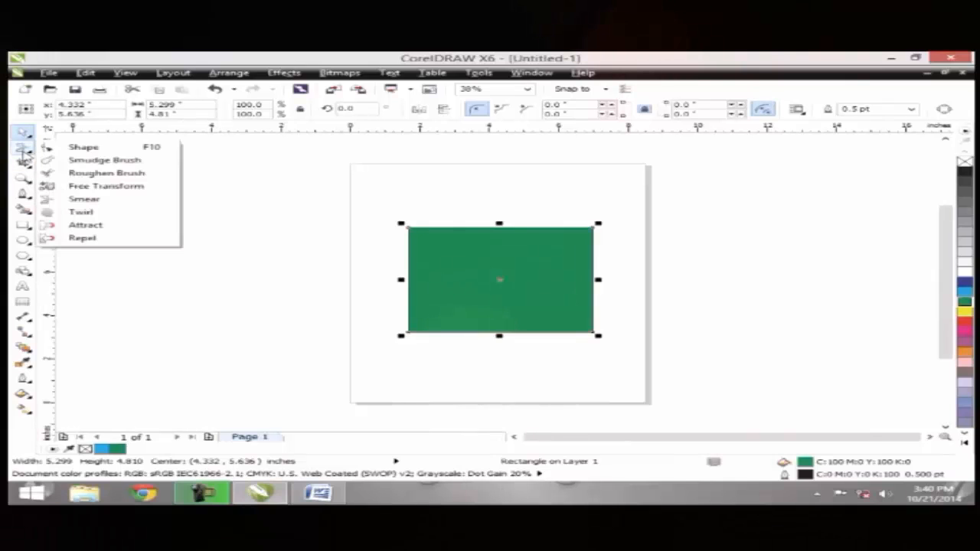
pyautogui.click(74, 199)
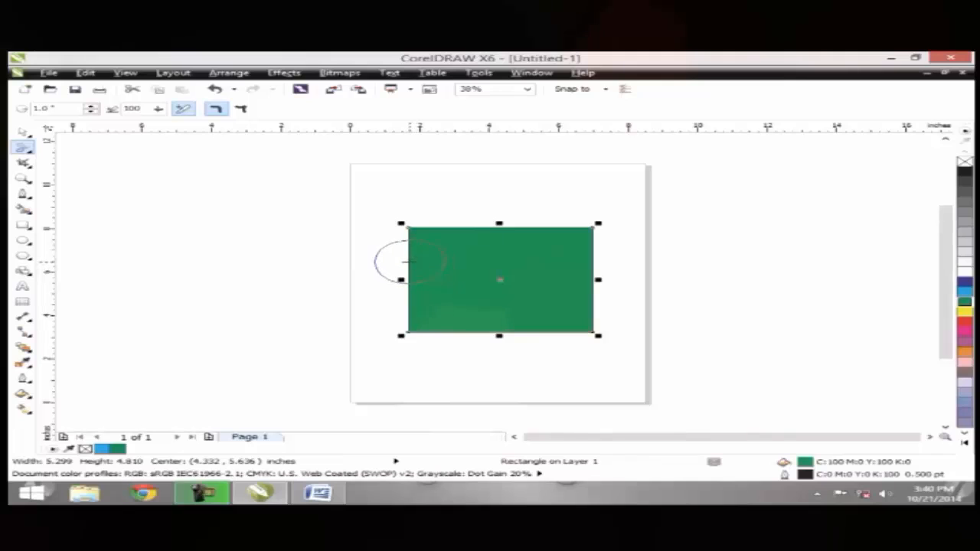
pyautogui.moveTo(406, 261); pyautogui.dragTo(178, 264)
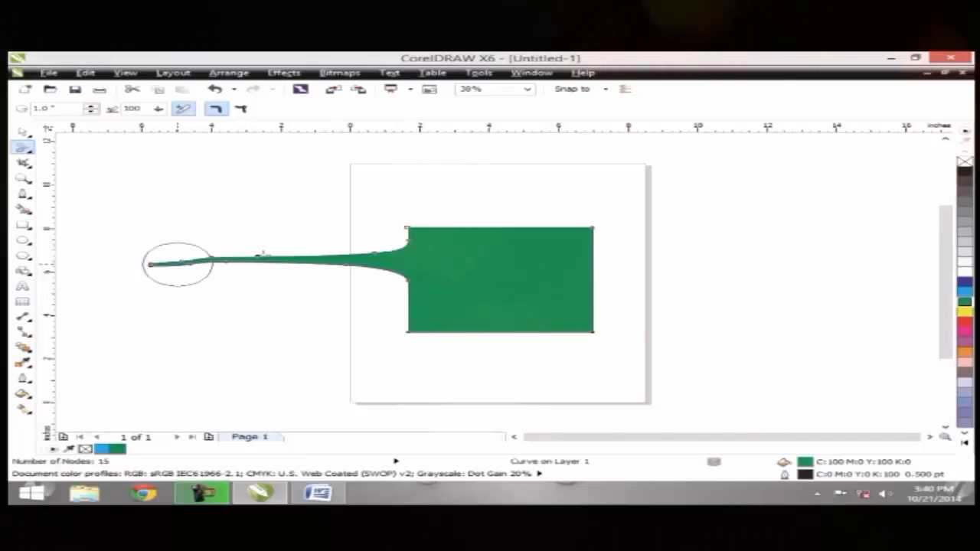
pyautogui.moveTo(405, 295); pyautogui.dragTo(225, 315)
pyautogui.moveTo(414, 331)
pyautogui.mouseDown()
pyautogui.moveTo(317, 350)
pyautogui.moveTo(293, 367)
pyautogui.mouseUp()
pyautogui.moveTo(440, 333); pyautogui.dragTo(434, 398)
pyautogui.moveTo(509, 336)
pyautogui.mouseDown()
pyautogui.moveTo(585, 407)
pyautogui.moveTo(581, 417)
pyautogui.mouseUp()
pyautogui.moveTo(594, 295); pyautogui.dragTo(655, 412)
pyautogui.moveTo(557, 281)
pyautogui.mouseDown()
pyautogui.moveTo(682, 344)
pyautogui.moveTo(768, 362)
pyautogui.mouseUp()
pyautogui.moveTo(584, 243); pyautogui.dragTo(797, 286)
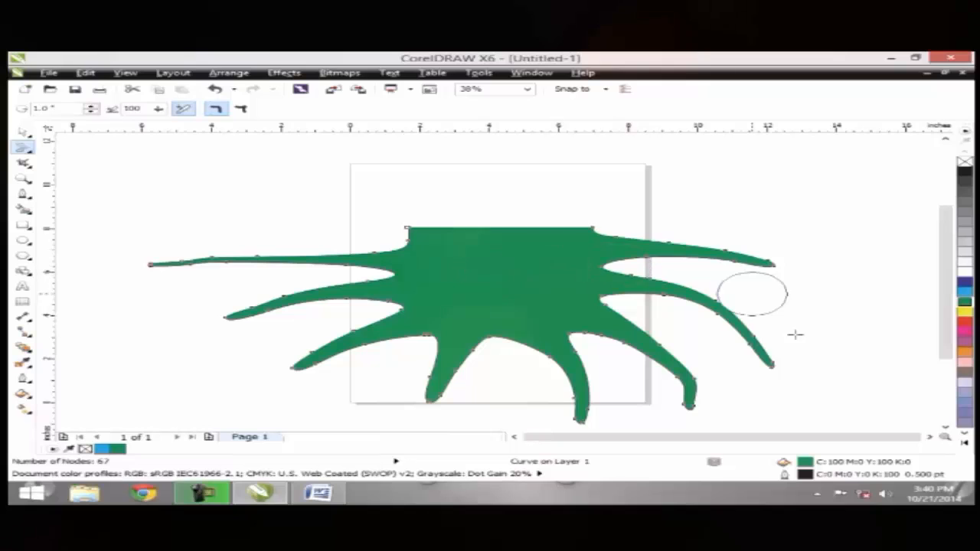
# Step: Smear three deep notches downward into the green shape from its top edge
pyautogui.moveTo(469, 224); pyautogui.dragTo(405, 358)
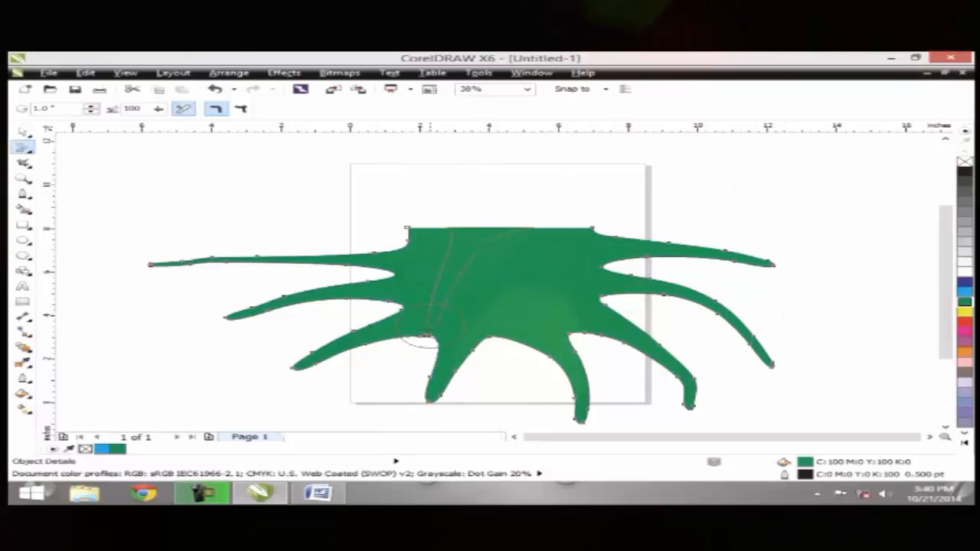
pyautogui.moveTo(562, 211); pyautogui.dragTo(502, 337)
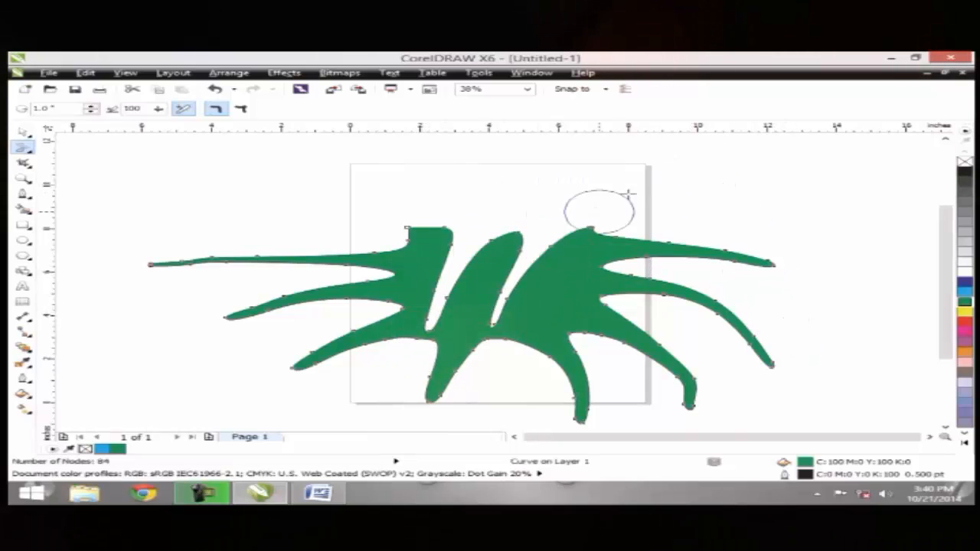
pyautogui.moveTo(594, 218); pyautogui.dragTo(544, 329)
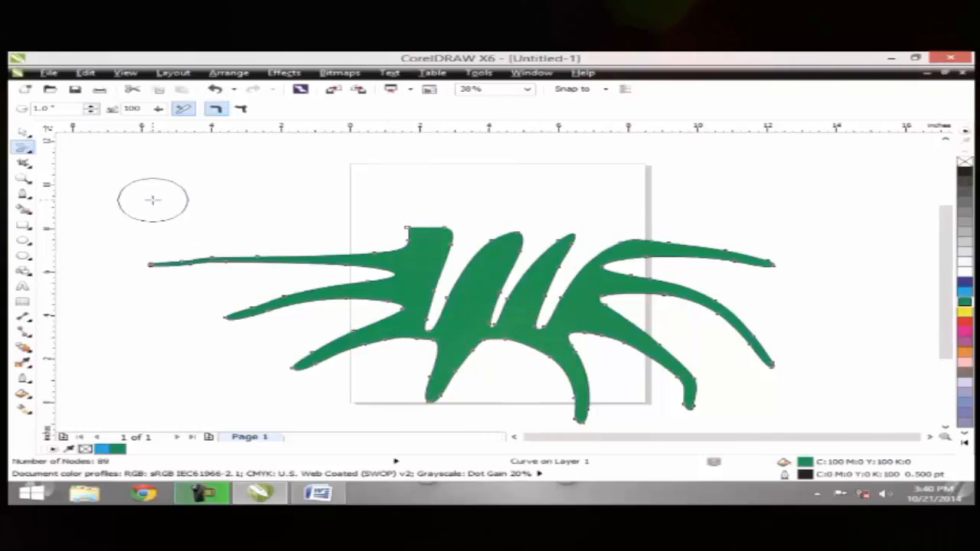
# Step: Undo all the smear strokes back to the plain green rectangle
pyautogui.hotkey('ctrl', 'z')
pyautogui.hotkey('ctrl', 'z')
pyautogui.hotkey('ctrl', 'z')
pyautogui.hotkey('ctrl', 'z')
pyautogui.hotkey('ctrl', 'z')
pyautogui.hotkey('ctrl', 'z')
pyautogui.hotkey('ctrl', 'z')
pyautogui.hotkey('ctrl', 'z')
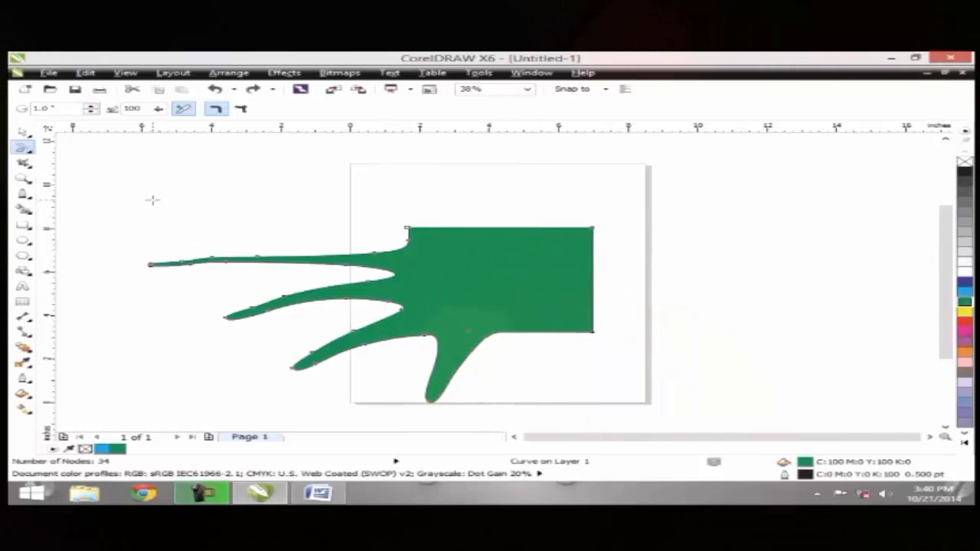
pyautogui.hotkey('ctrl', 'z')
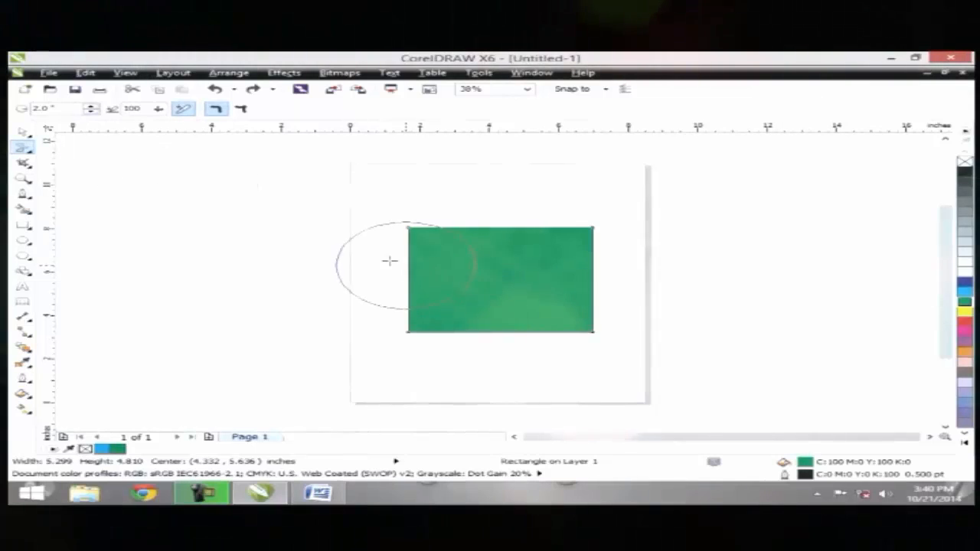
# Step: Smear wide arms out of the rectangle's left, bottom and right sides with a 2.0 inch nib
pyautogui.moveTo(409, 247)
pyautogui.mouseDown()
pyautogui.moveTo(394, 324)
pyautogui.moveTo(252, 344)
pyautogui.mouseUp()
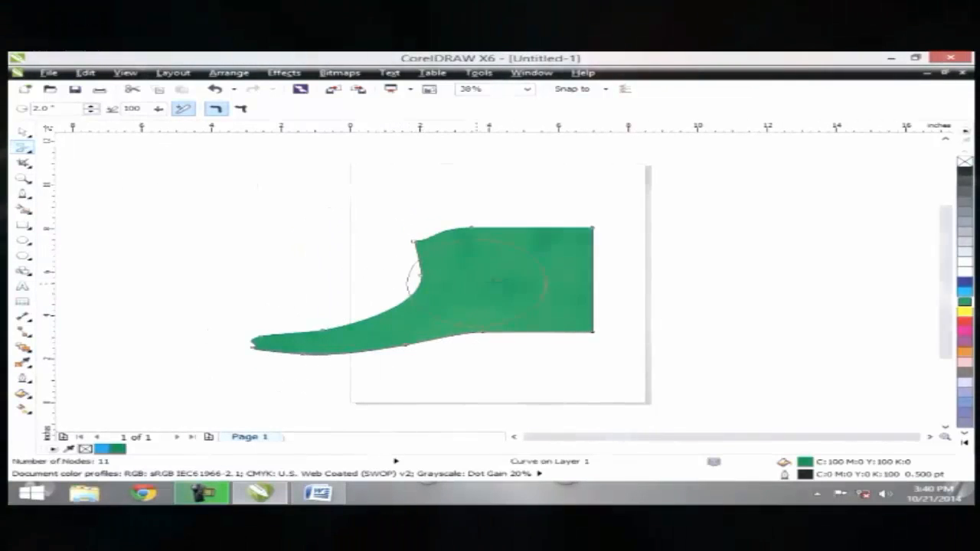
pyautogui.moveTo(527, 320); pyautogui.dragTo(347, 415)
pyautogui.moveTo(537, 297)
pyautogui.mouseDown()
pyautogui.moveTo(665, 447)
pyautogui.moveTo(658, 452)
pyautogui.mouseUp()
pyautogui.moveTo(545, 275); pyautogui.dragTo(769, 352)
# Step: Undo the wide smear strokes made with the 2.0 inch nib
pyautogui.hotkey('ctrl', 'z')
pyautogui.hotkey('ctrl', 'z')
pyautogui.hotkey('ctrl', 'z')
pyautogui.hotkey('ctrl', 'z')
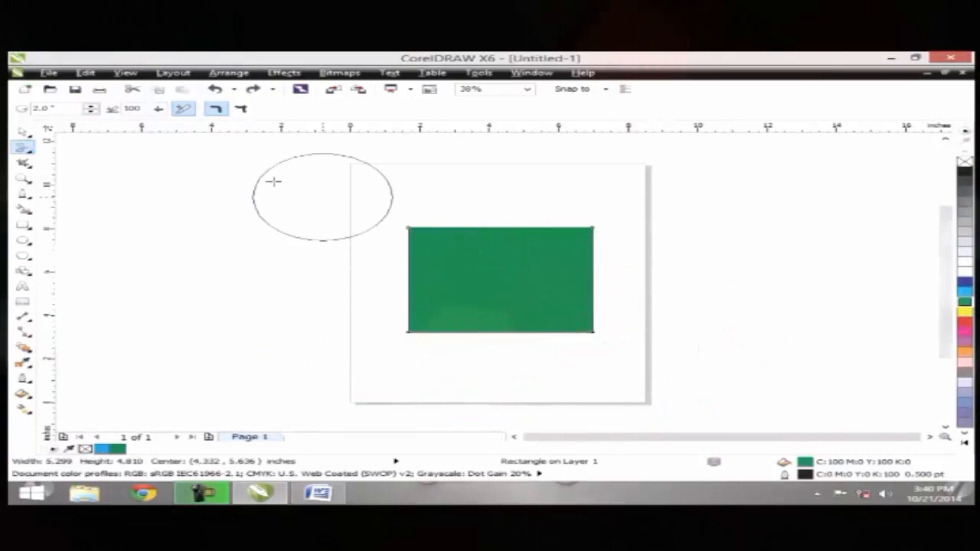
# Step: Set the Smear nib to 1.0 inch and pull four long arms from the rectangle's left and bottom edges at pressure 100
pyautogui.doubleClick(61, 112)
pyautogui.moveTo(60, 112); pyautogui.dragTo(21, 109)
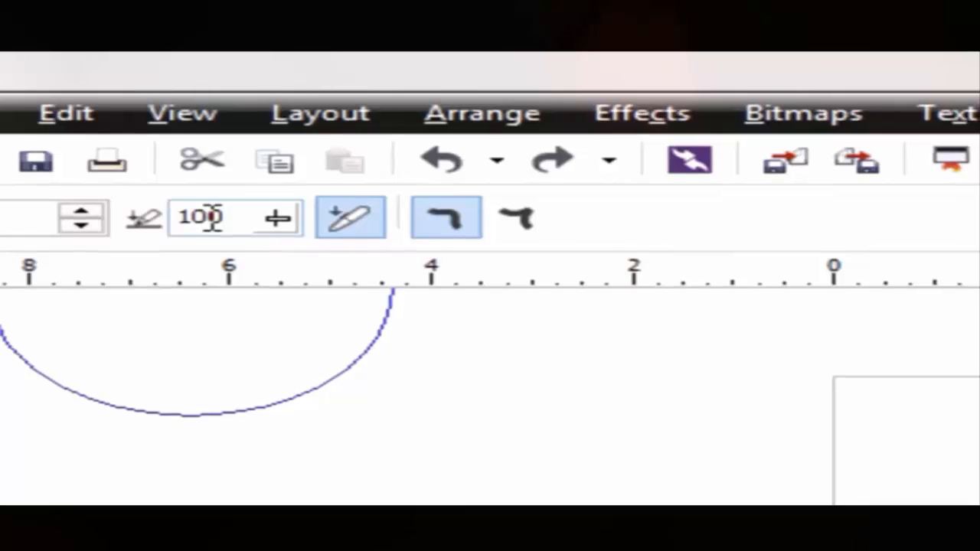
pyautogui.moveTo(406, 268)
pyautogui.mouseDown()
pyautogui.moveTo(201, 297)
pyautogui.moveTo(113, 325)
pyautogui.mouseUp()
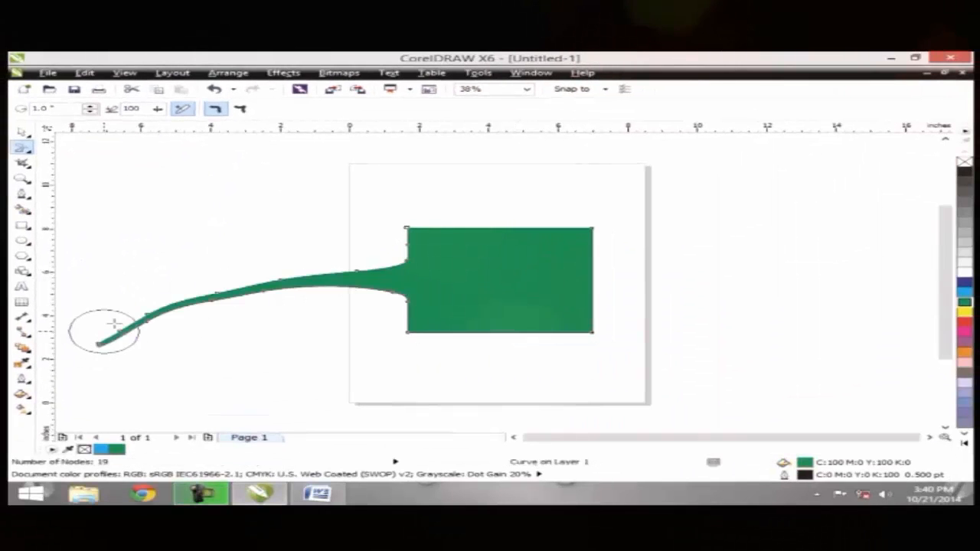
pyautogui.moveTo(383, 297)
pyautogui.mouseDown()
pyautogui.moveTo(225, 376)
pyautogui.moveTo(115, 393)
pyautogui.mouseUp()
pyautogui.moveTo(563, 314); pyautogui.dragTo(455, 432)
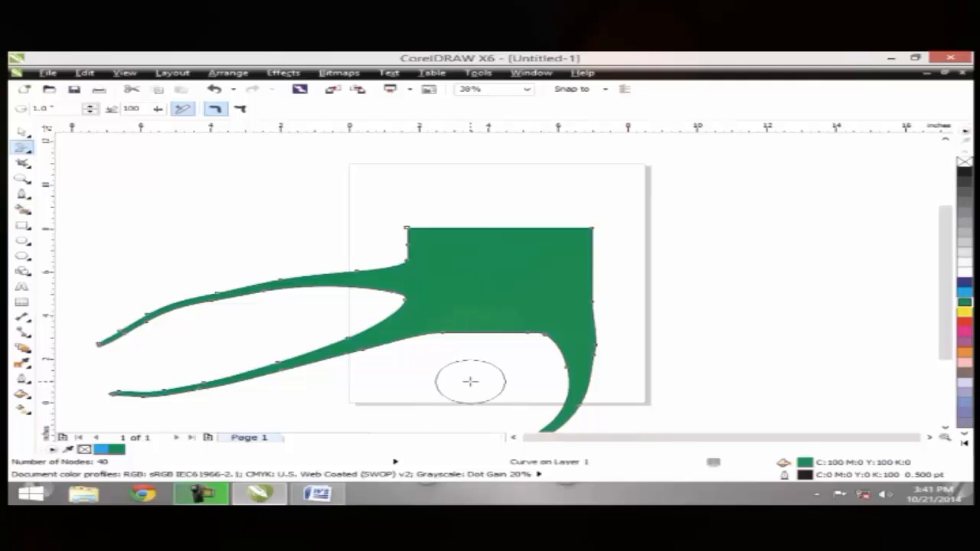
pyautogui.moveTo(468, 346)
pyautogui.mouseDown()
pyautogui.moveTo(320, 406)
pyautogui.moveTo(228, 418)
pyautogui.mouseUp()
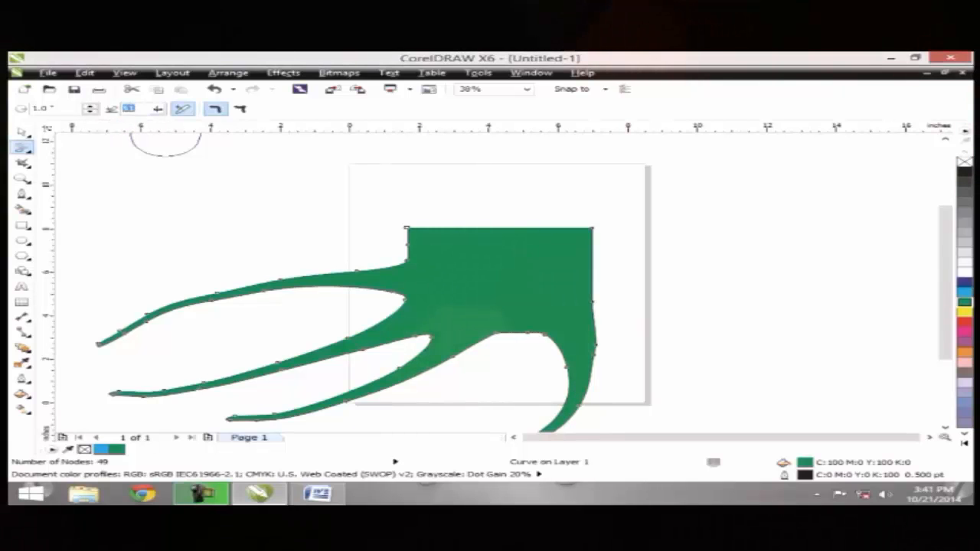
# Step: Set the smear pressure to 50 and pull short spikes out of the shape's right, top and left edges
pyautogui.moveTo(553, 266)
pyautogui.mouseDown()
pyautogui.moveTo(705, 280)
pyautogui.moveTo(873, 339)
pyautogui.mouseUp()
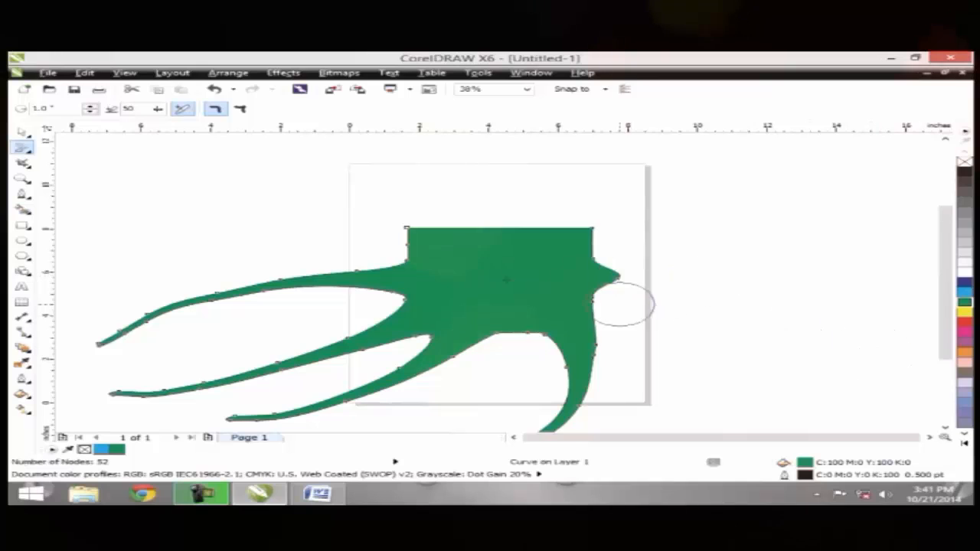
pyautogui.moveTo(565, 295)
pyautogui.mouseDown()
pyautogui.moveTo(738, 354)
pyautogui.moveTo(797, 389)
pyautogui.mouseUp()
pyautogui.moveTo(548, 251)
pyautogui.mouseDown()
pyautogui.moveTo(723, 227)
pyautogui.moveTo(695, 246)
pyautogui.moveTo(513, 190)
pyautogui.mouseUp()
pyautogui.moveTo(466, 252); pyautogui.dragTo(399, 141)
pyautogui.moveTo(460, 246); pyautogui.dragTo(256, 194)
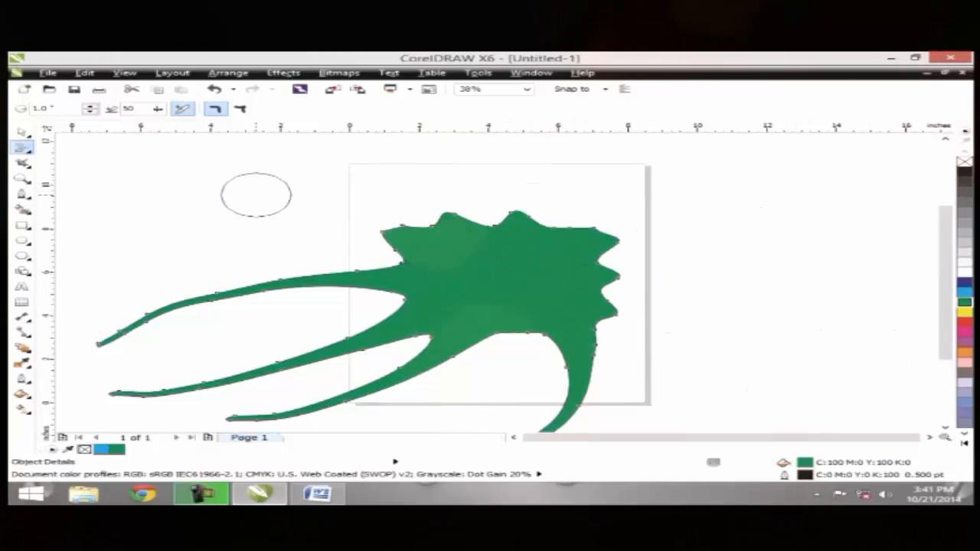
pyautogui.moveTo(441, 268); pyautogui.dragTo(262, 243)
# Step: Undo the long arms and short spikes to restore the plain green rectangle
pyautogui.hotkey('ctrl', 'z')
pyautogui.hotkey('ctrl', 'z')
pyautogui.hotkey('ctrl', 'z')
pyautogui.hotkey('ctrl', 'z')
pyautogui.hotkey('ctrl', 'z')
pyautogui.hotkey('ctrl', 'z')
pyautogui.hotkey('ctrl', 'z')
pyautogui.hotkey('ctrl', 'z')
pyautogui.hotkey('ctrl', 'z')
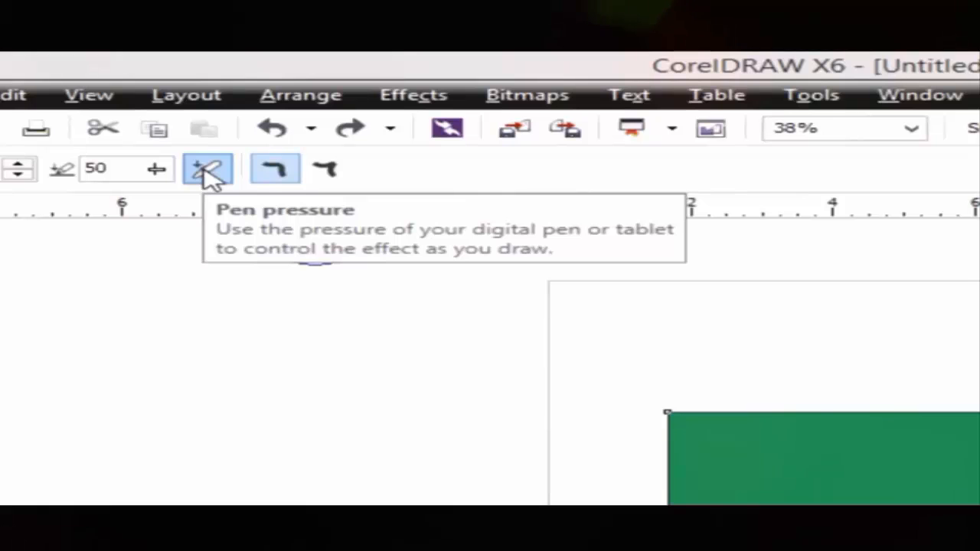
# Step: Set the smear pressure to 100 and try pulling one long curved arm out of the rectangle's right edge
pyautogui.moveTo(155, 170); pyautogui.dragTo(151, 205)
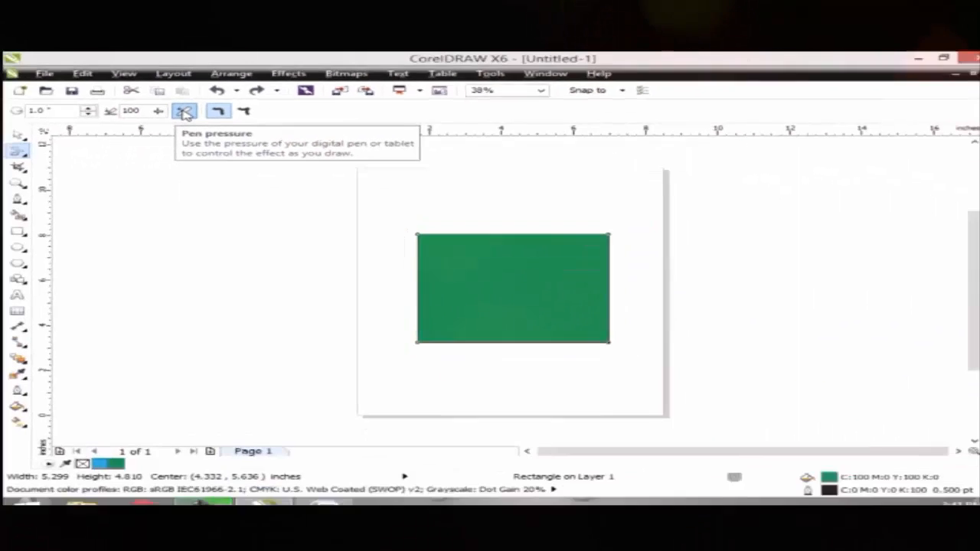
pyautogui.moveTo(609, 277)
pyautogui.mouseDown()
pyautogui.moveTo(775, 300)
pyautogui.moveTo(961, 397)
pyautogui.moveTo(932, 385)
pyautogui.mouseUp()
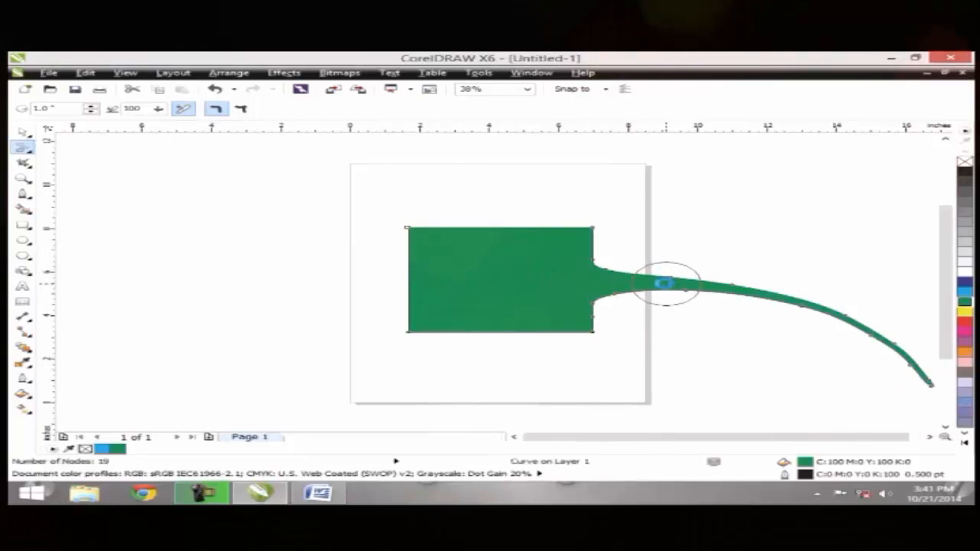
pyautogui.press('Delete')
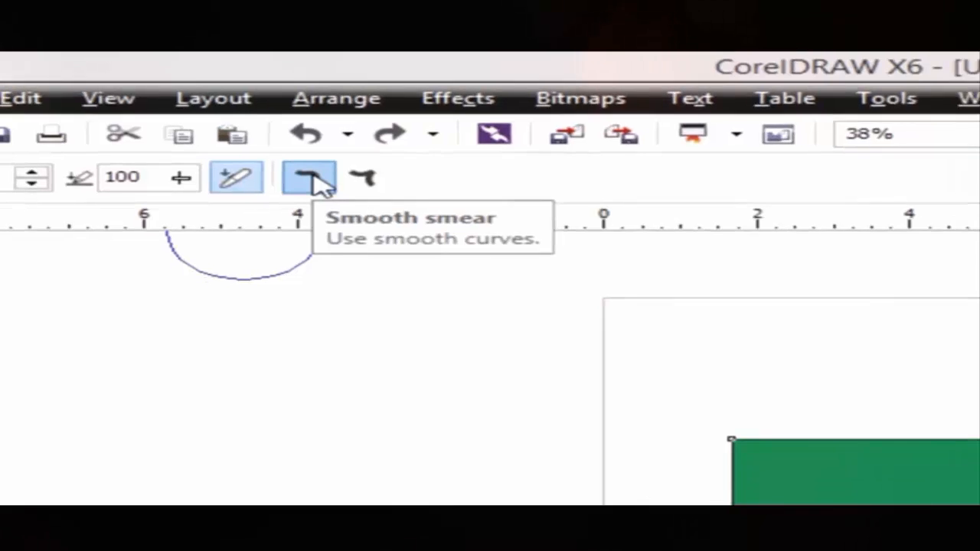
# Step: Try Smooth smear by pulling two curved arms out of the rectangle's left edge
pyautogui.moveTo(489, 258)
pyautogui.mouseDown()
pyautogui.moveTo(231, 283)
pyautogui.moveTo(86, 340)
pyautogui.mouseUp()
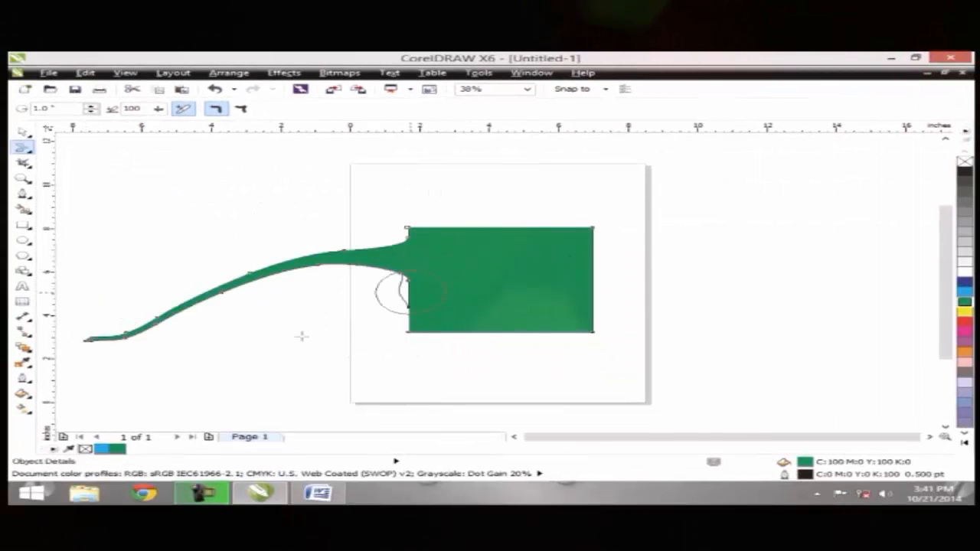
pyautogui.moveTo(394, 289); pyautogui.dragTo(197, 350)
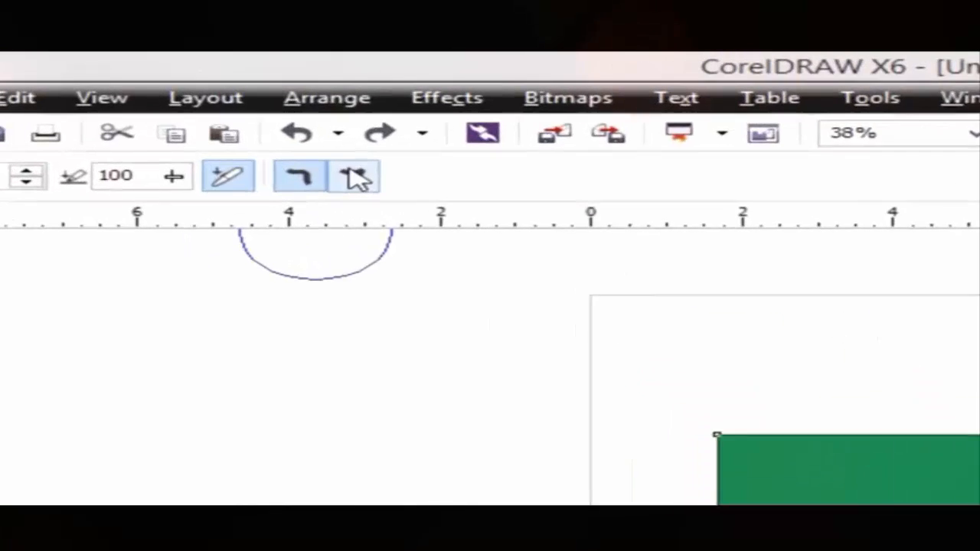
# Step: Switch to the pointed smear style and pull sharp spikes from the rectangle's left, bottom and lower right edges
pyautogui.click(358, 178)
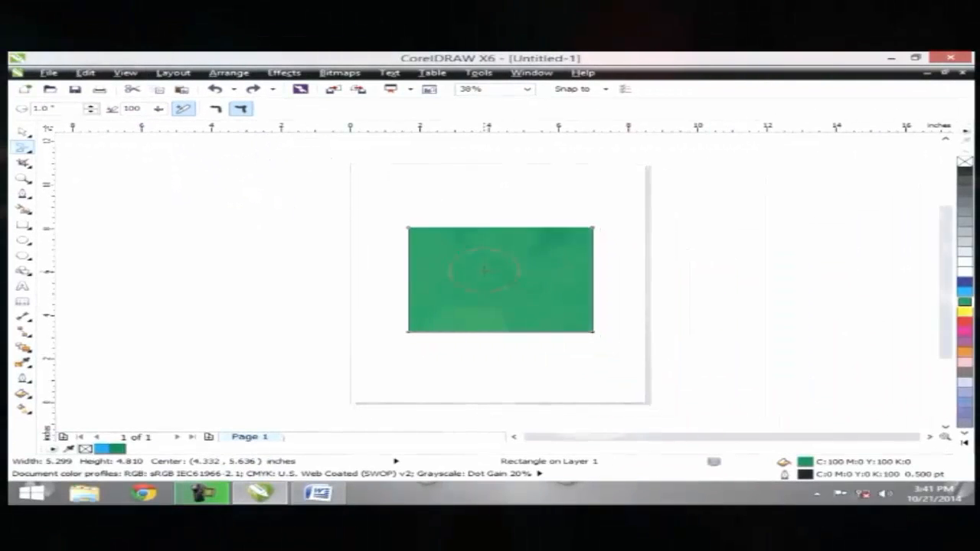
pyautogui.moveTo(488, 271)
pyautogui.mouseDown()
pyautogui.moveTo(361, 269)
pyautogui.moveTo(178, 296)
pyautogui.mouseUp()
pyautogui.moveTo(444, 303); pyautogui.dragTo(208, 331)
pyautogui.moveTo(485, 326); pyautogui.dragTo(486, 349)
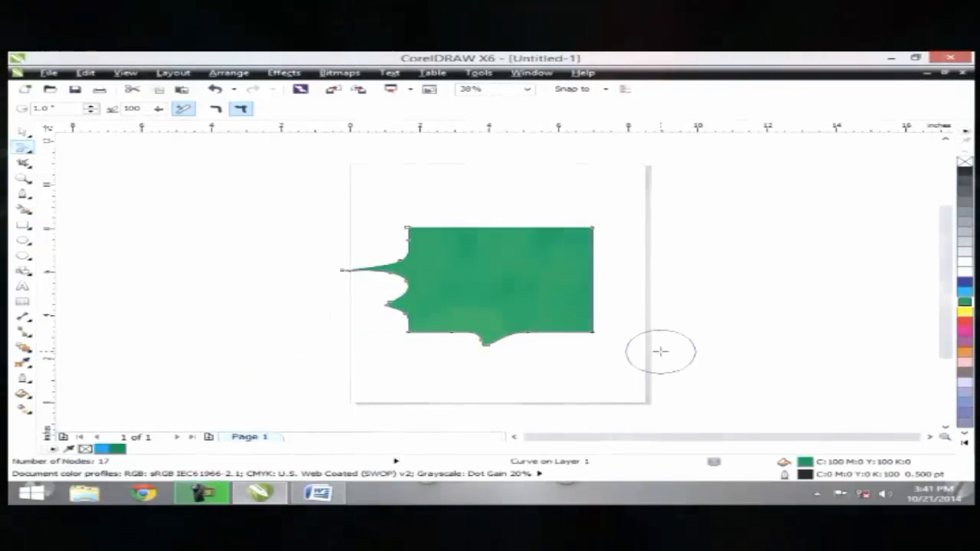
pyautogui.moveTo(589, 300); pyautogui.dragTo(612, 341)
pyautogui.moveTo(583, 296); pyautogui.dragTo(785, 327)
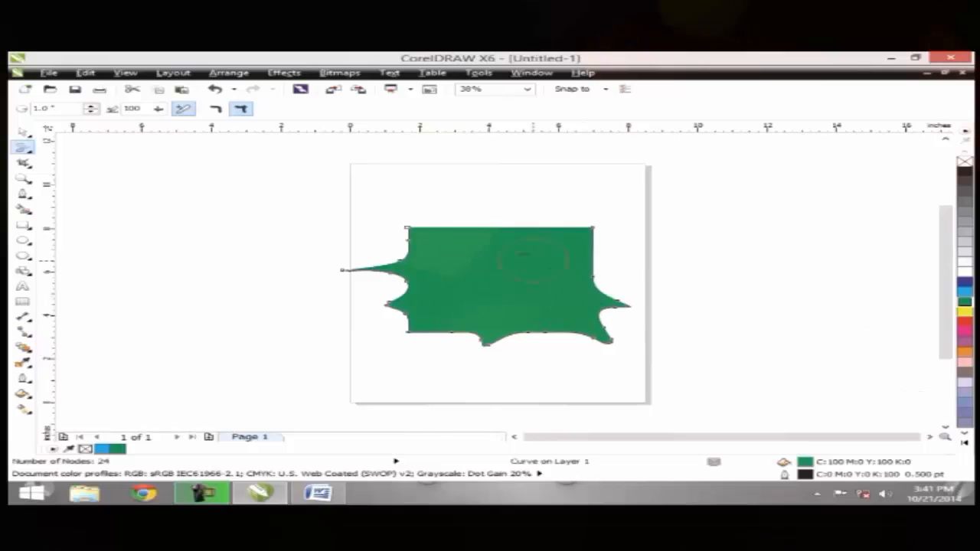
# Step: Pull more pointed spikes out of the green shape's right edge, upper right corner and top edge
pyautogui.moveTo(570, 260); pyautogui.dragTo(840, 302)
pyautogui.moveTo(576, 239); pyautogui.dragTo(735, 176)
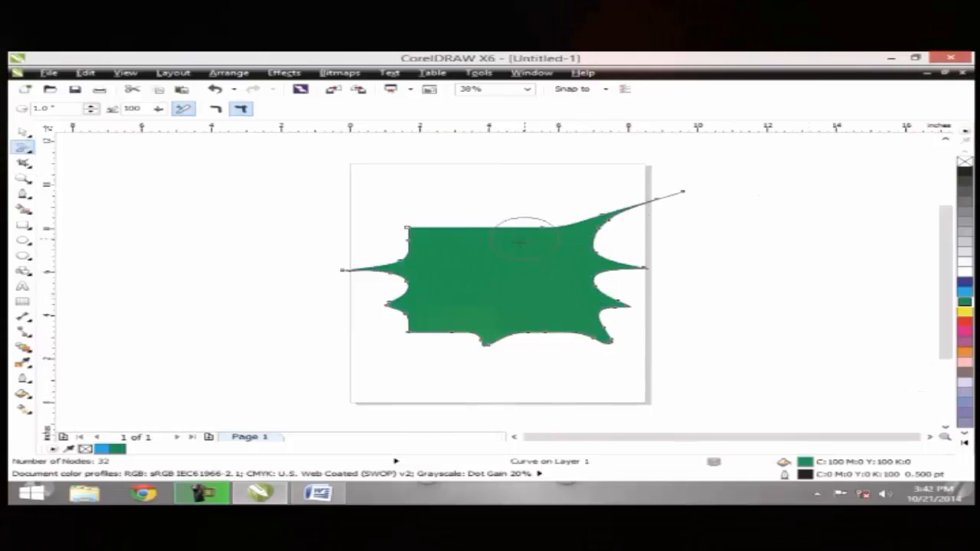
pyautogui.moveTo(524, 238)
pyautogui.mouseDown()
pyautogui.moveTo(641, 164)
pyautogui.moveTo(695, 153)
pyautogui.mouseUp()
pyautogui.moveTo(483, 236); pyautogui.dragTo(579, 165)
pyautogui.moveTo(534, 192); pyautogui.dragTo(536, 190)
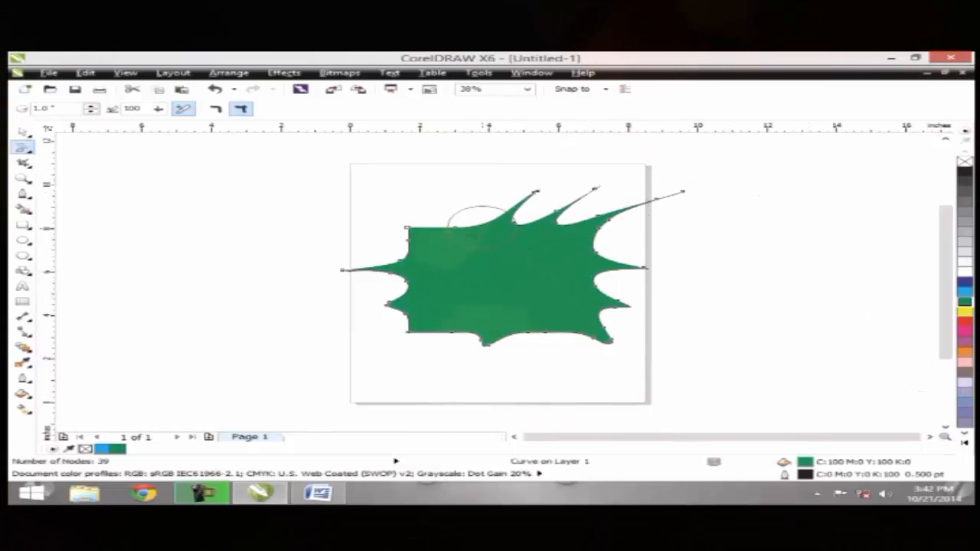
pyautogui.moveTo(453, 223); pyautogui.dragTo(457, 208)
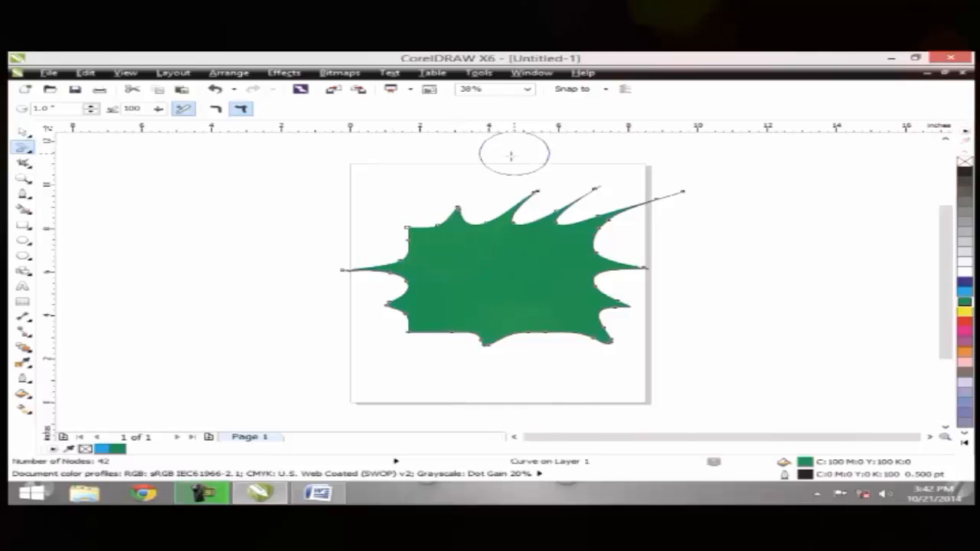
# Step: Delete the spiked green shape from the page
pyautogui.click(25, 136)
pyautogui.press('Delete')
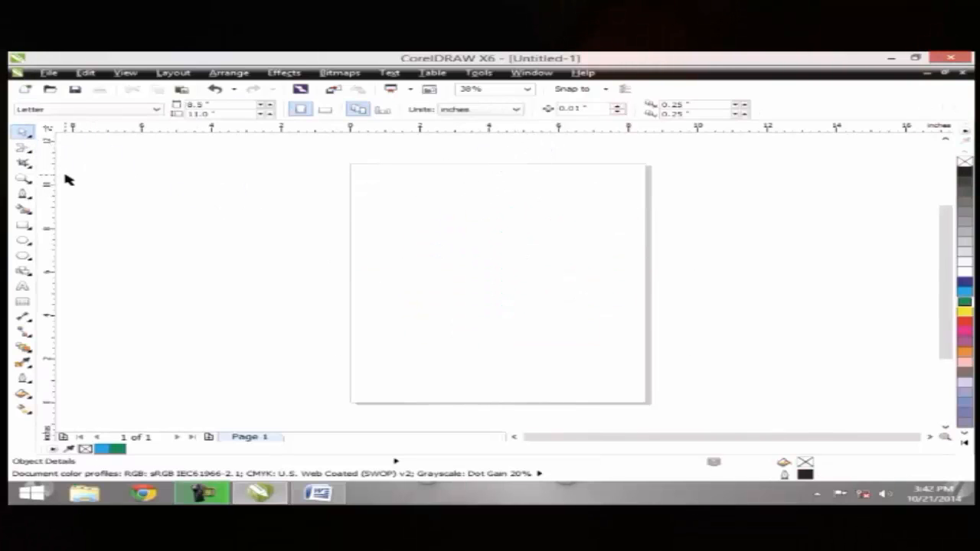
# Step: Draw a straight horizontal line about 17.1 inches long across the upper part of the page with the Pen tool
pyautogui.click(24, 194)
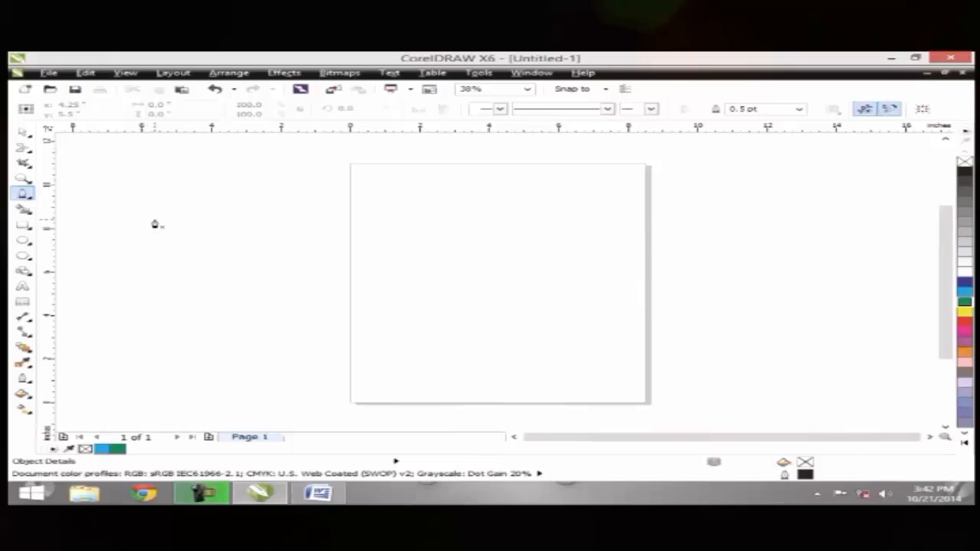
pyautogui.keyDown('ctrl'); pyautogui.click(748, 259); pyautogui.keyUp('ctrl')
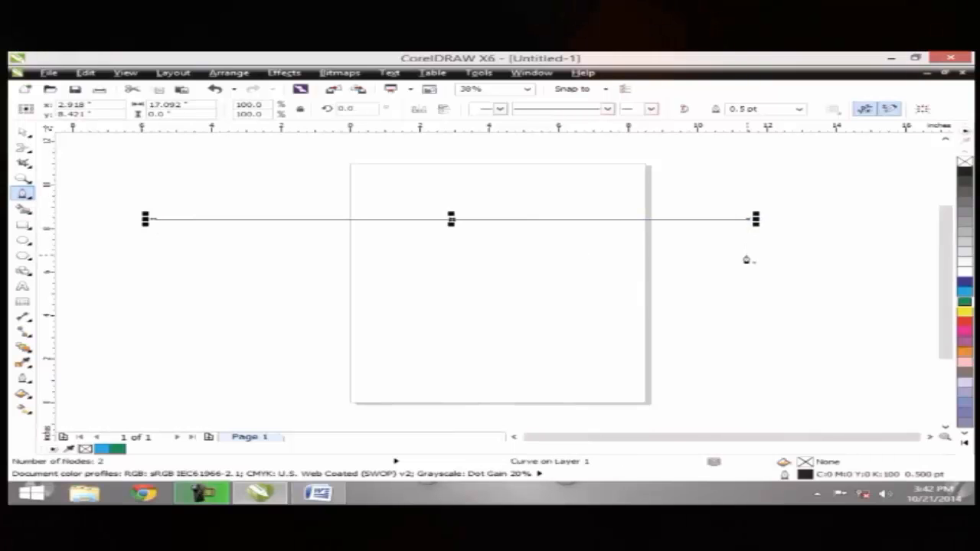
# Step: Move the horizontal line down to the lower half of the page, centred at about x 3.91, y 4.29 inches
pyautogui.click(24, 132)
pyautogui.moveTo(462, 230); pyautogui.dragTo(485, 310)
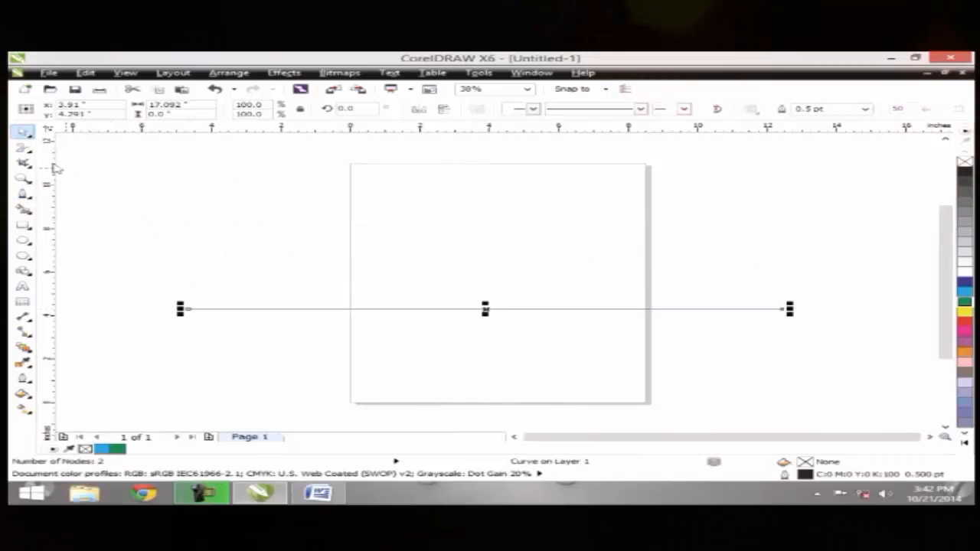
# Step: Smear the line with the pointed style at 1.0 inch nib size, pulling alternating upward and downward spikes along its length, then deselect it
pyautogui.click(24, 148)
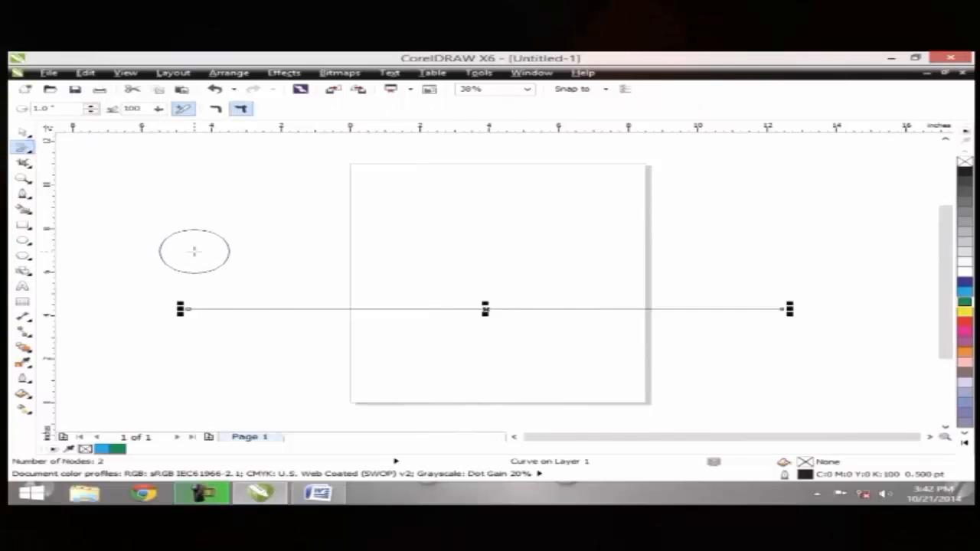
pyautogui.moveTo(242, 307); pyautogui.dragTo(249, 233)
pyautogui.moveTo(291, 317)
pyautogui.mouseDown()
pyautogui.moveTo(326, 322)
pyautogui.moveTo(392, 304)
pyautogui.moveTo(415, 403)
pyautogui.moveTo(429, 352)
pyautogui.mouseUp()
pyautogui.moveTo(459, 310)
pyautogui.mouseDown()
pyautogui.moveTo(479, 249)
pyautogui.moveTo(521, 301)
pyautogui.moveTo(545, 372)
pyautogui.moveTo(586, 321)
pyautogui.moveTo(601, 267)
pyautogui.moveTo(650, 320)
pyautogui.moveTo(689, 341)
pyautogui.moveTo(733, 328)
pyautogui.moveTo(753, 256)
pyautogui.mouseUp()
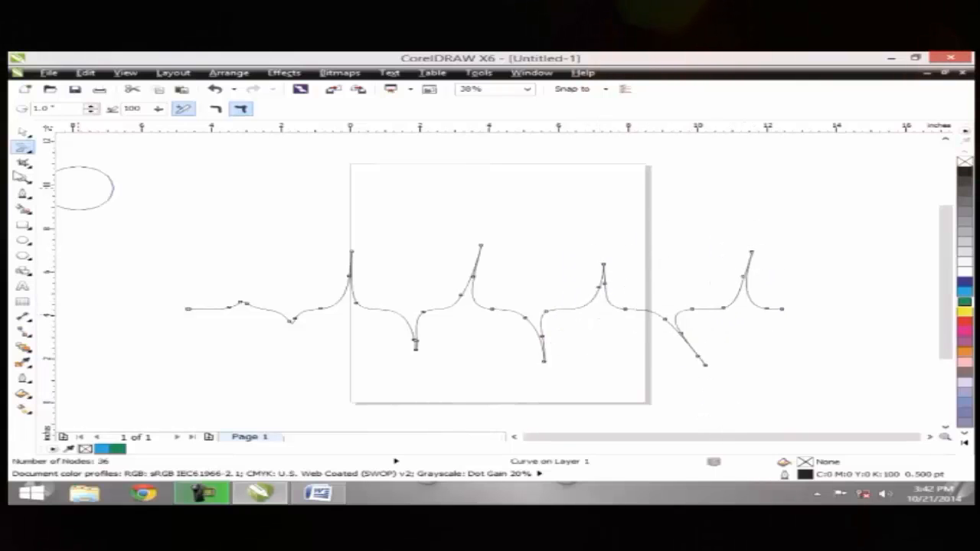
pyautogui.click(24, 131)
pyautogui.click(190, 243)
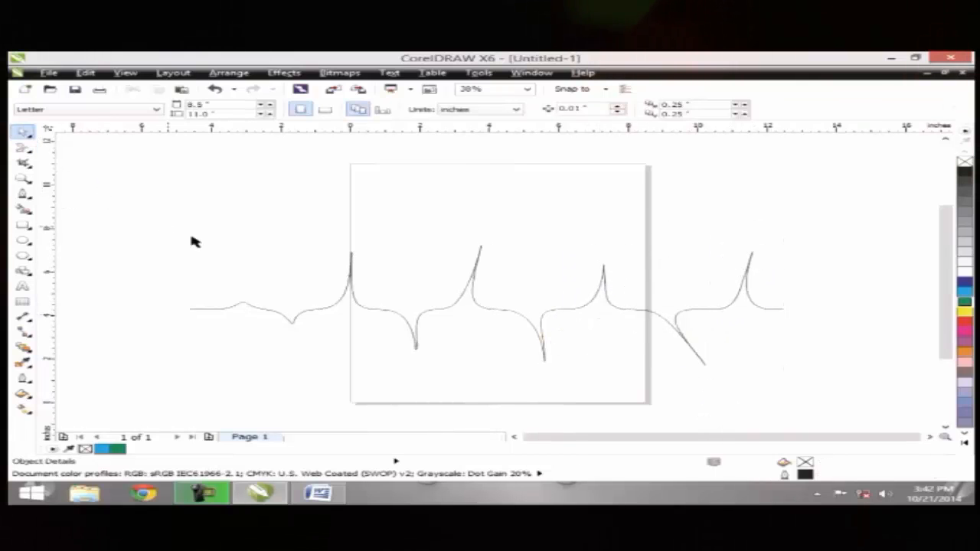
# Step: Undo all the pointed smears on the line back to the straight two-node line
pyautogui.click(354, 307)
pyautogui.hotkey('ctrl', 'z')
pyautogui.hotkey('ctrl', 'z')
pyautogui.hotkey('ctrl', 'z')
pyautogui.hotkey('ctrl', 'z')
pyautogui.hotkey('ctrl', 'z')
pyautogui.hotkey('ctrl', 'z')
pyautogui.hotkey('ctrl', 'z')
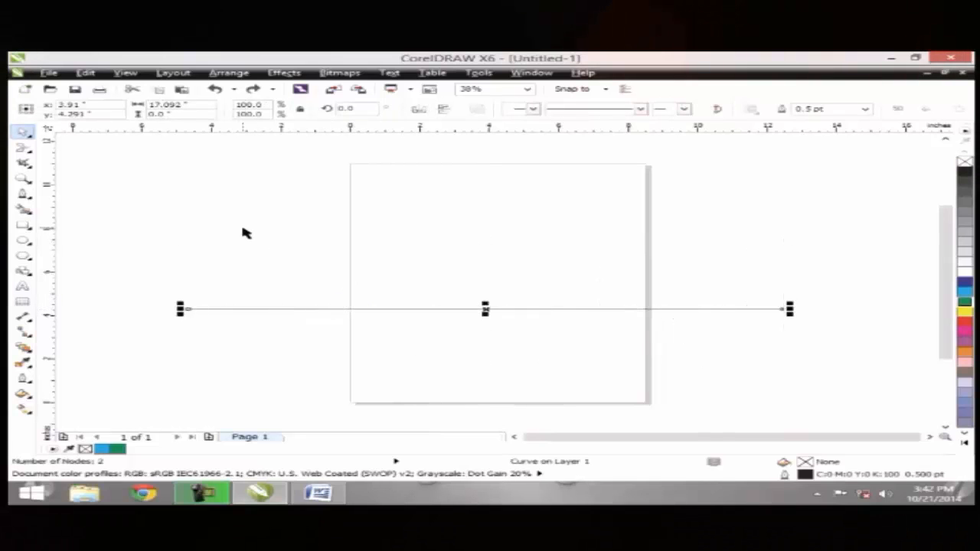
# Step: Switch the Smear tool to the smooth style and pull one tall rounded peak up near the line's left end
pyautogui.click(29, 153)
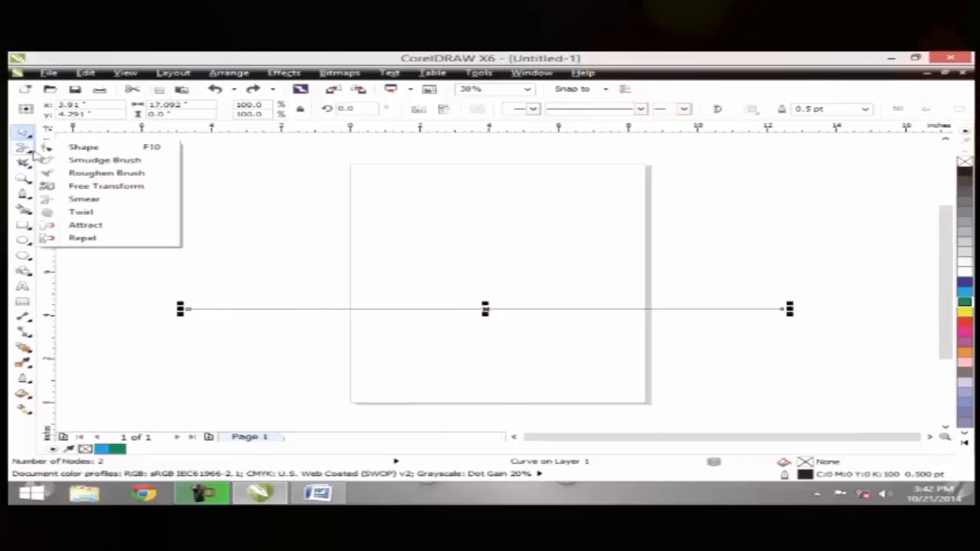
pyautogui.click(104, 160)
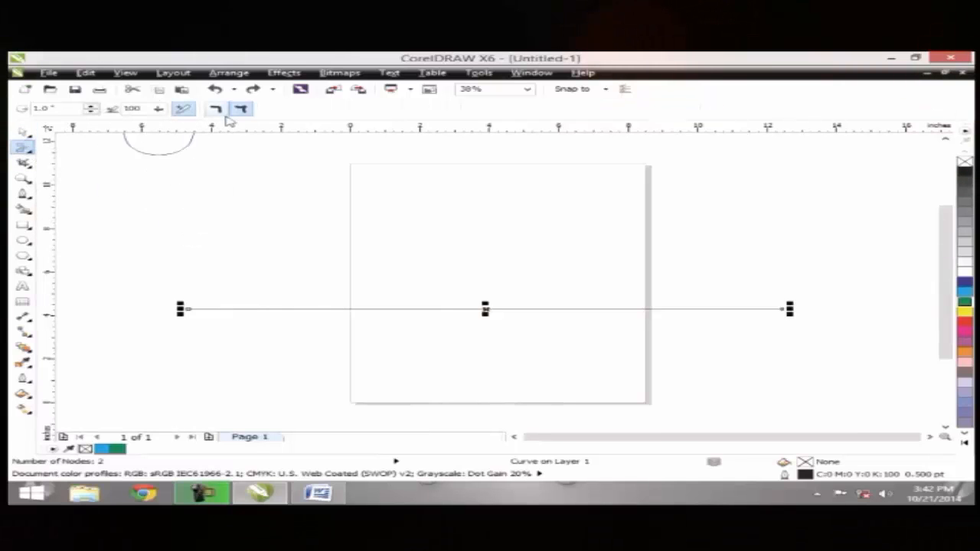
pyautogui.click(217, 111)
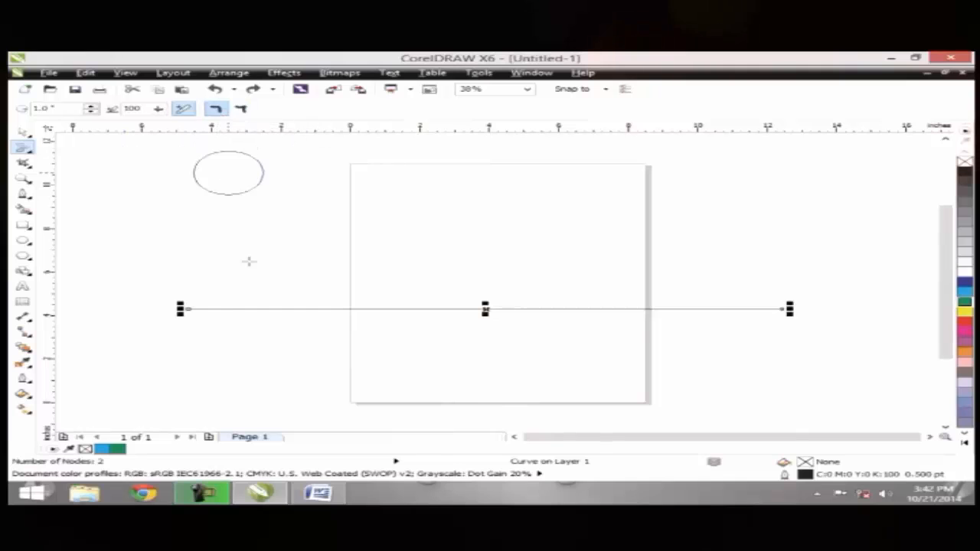
pyautogui.moveTo(252, 307); pyautogui.dragTo(256, 222)
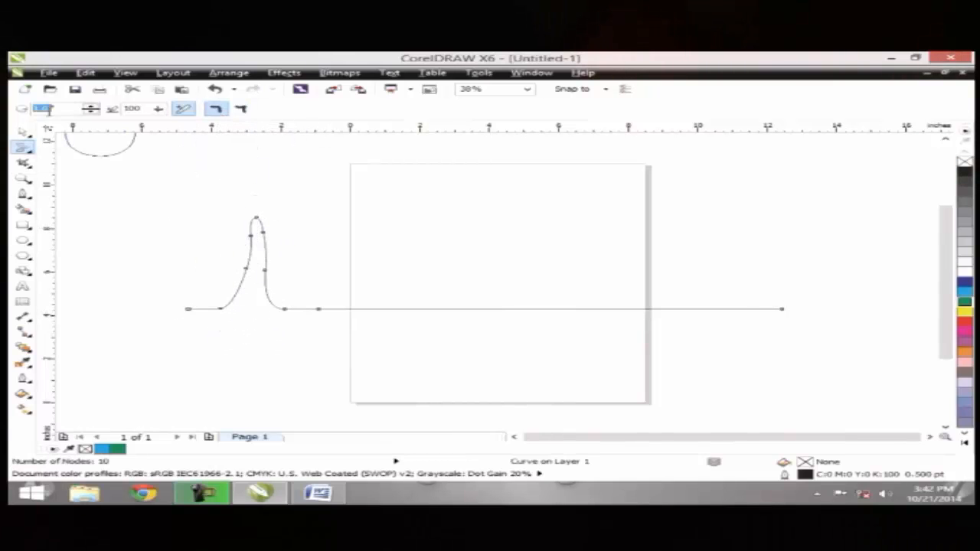
# Step: Set the smear nib size to 2.0 inches, pull five more rounded peaks up along the line, and reshape the dip after the first peak
pyautogui.moveTo(369, 306); pyautogui.dragTo(378, 208)
pyautogui.moveTo(461, 313)
pyautogui.mouseDown()
pyautogui.moveTo(469, 201)
pyautogui.moveTo(475, 210)
pyautogui.mouseUp()
pyautogui.moveTo(555, 319)
pyautogui.mouseDown()
pyautogui.moveTo(564, 291)
pyautogui.moveTo(553, 259)
pyautogui.mouseUp()
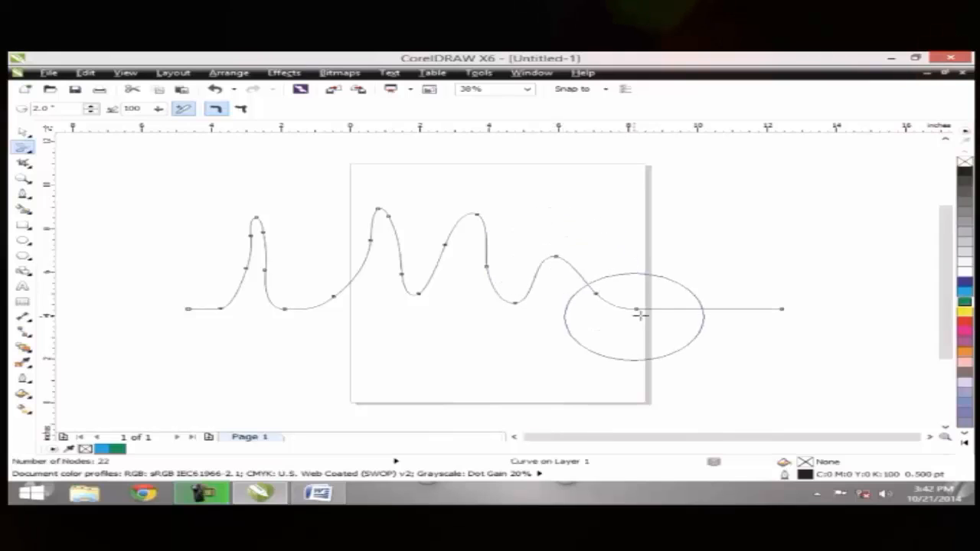
pyautogui.moveTo(636, 311); pyautogui.dragTo(632, 224)
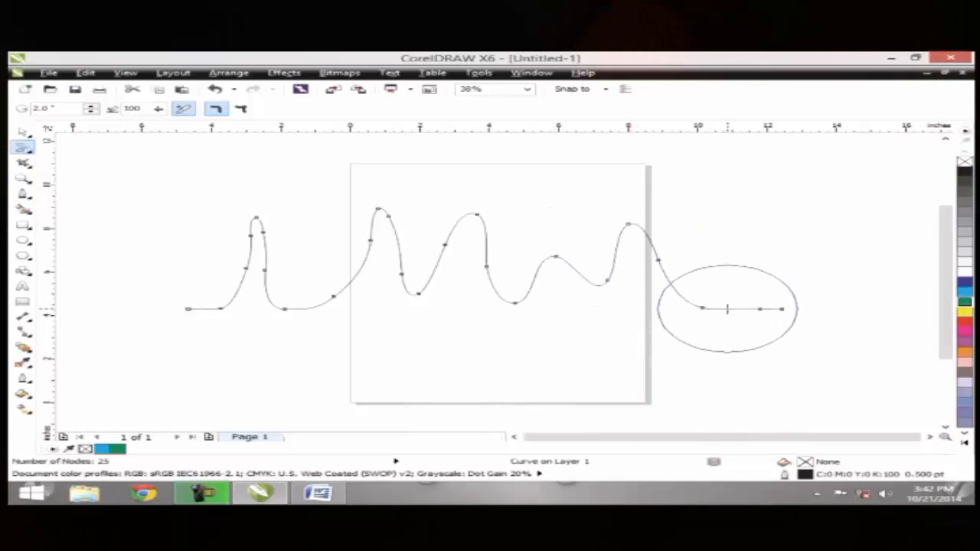
pyautogui.moveTo(726, 308); pyautogui.dragTo(737, 272)
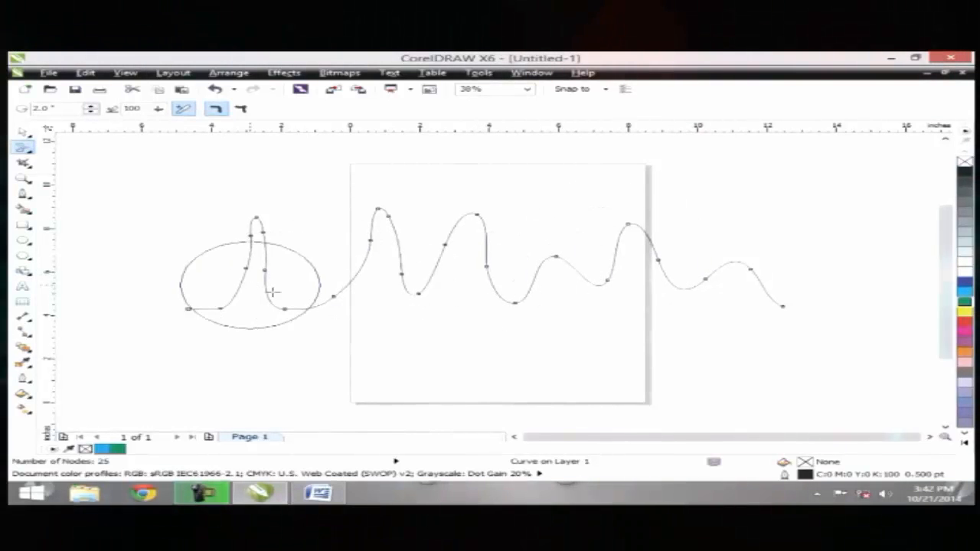
pyautogui.moveTo(307, 308)
pyautogui.mouseDown()
pyautogui.moveTo(325, 278)
pyautogui.moveTo(312, 282)
pyautogui.moveTo(324, 285)
pyautogui.moveTo(321, 312)
pyautogui.moveTo(324, 289)
pyautogui.moveTo(264, 284)
pyautogui.mouseUp()
pyautogui.hotkey('ctrl', 'z')
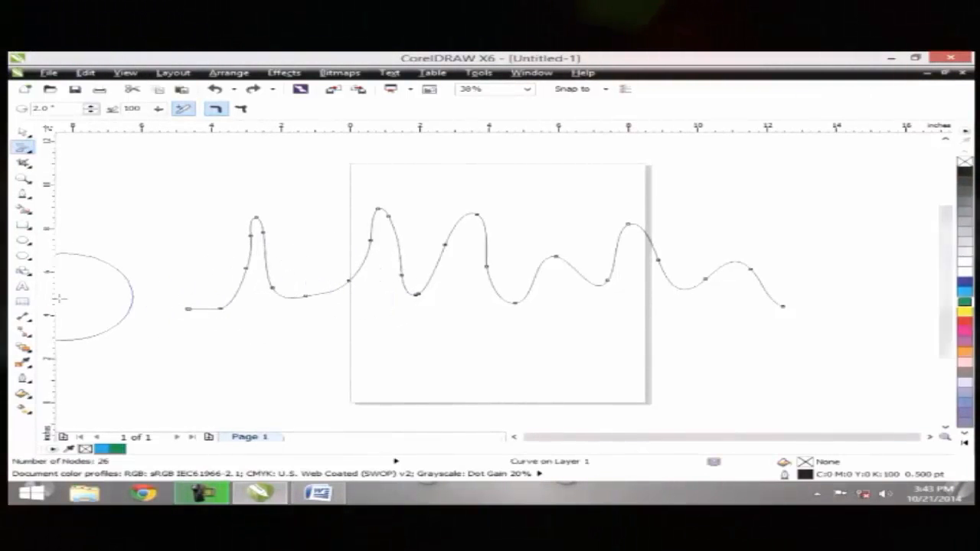
# Step: Rotate the wavy curve about 179 degrees around its centre and deselect it
pyautogui.click(23, 131)
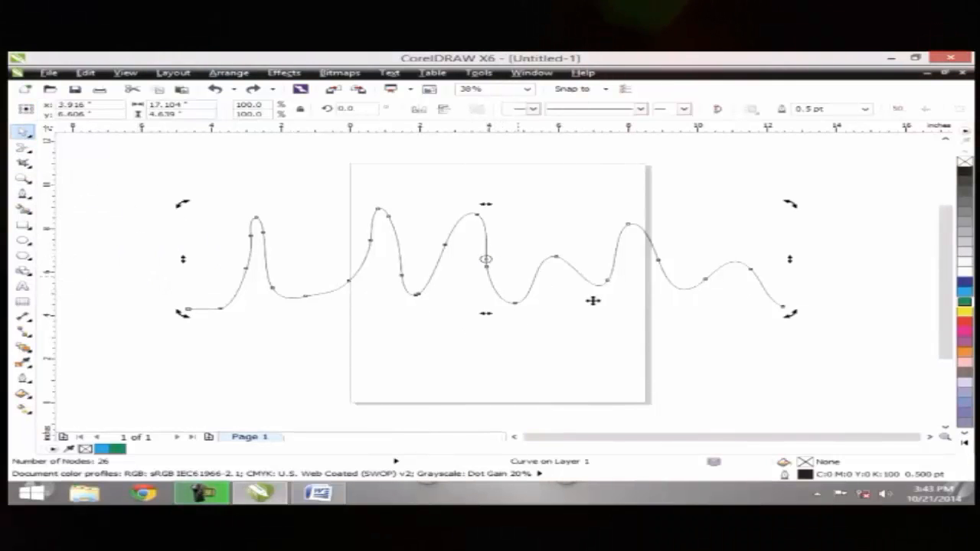
pyautogui.moveTo(793, 323); pyautogui.dragTo(349, 237)
pyautogui.click(239, 288)
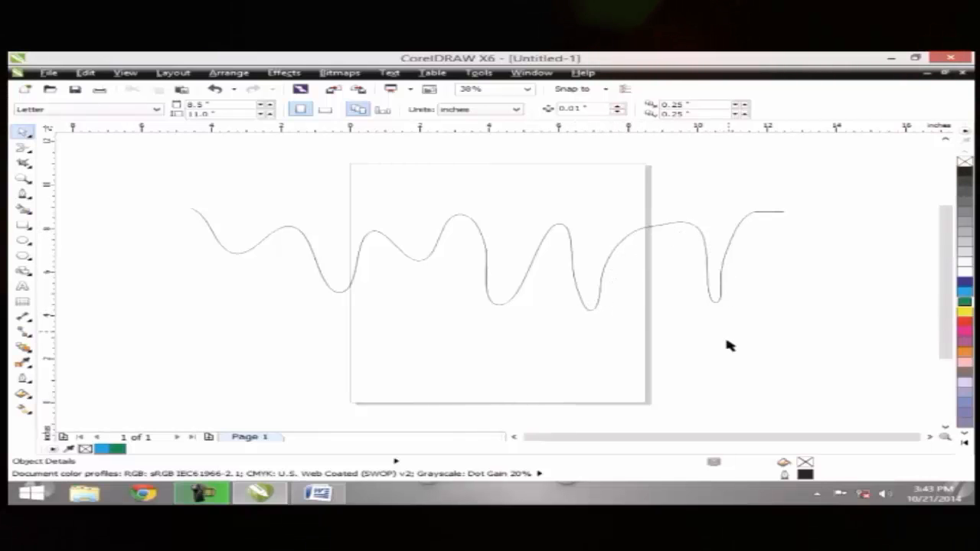
# Step: Delete the rotated wavy curve from the page
pyautogui.click(354, 230)
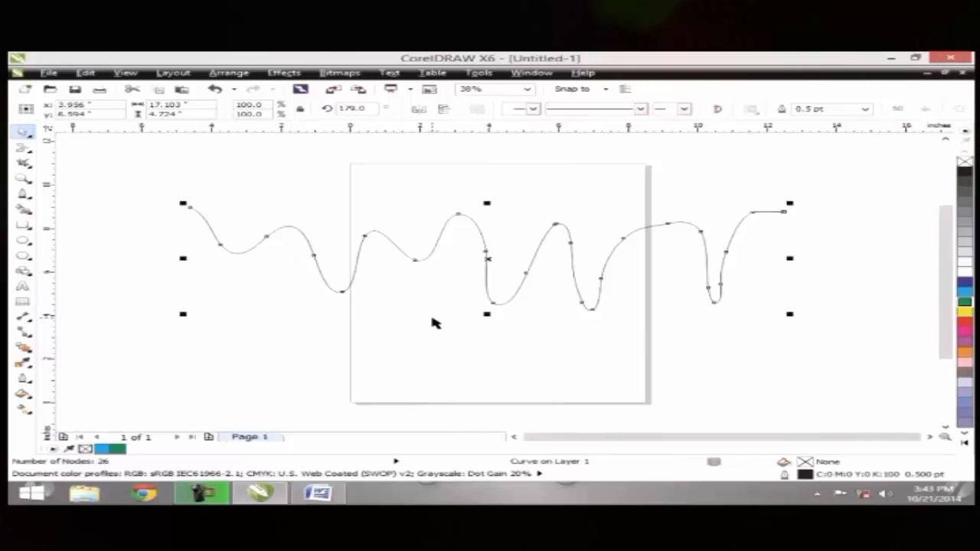
pyautogui.press('Delete')
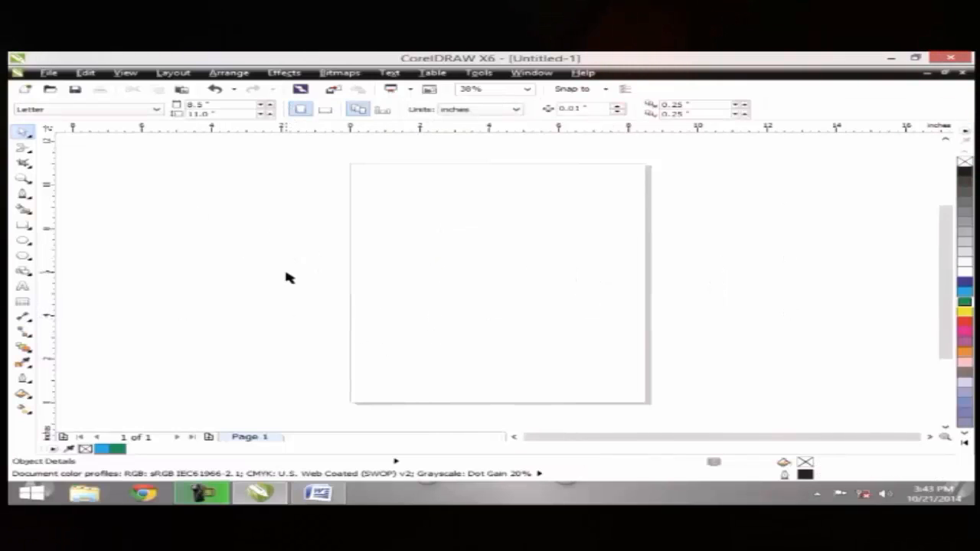